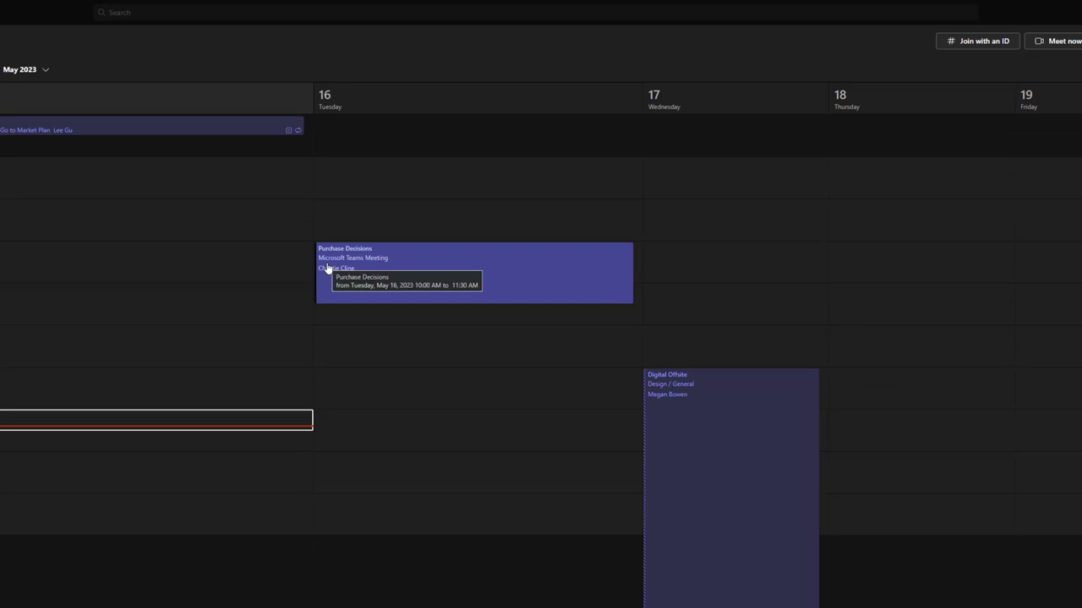
Open the Purchase Decisions meeting on Tuesday, May 16 for editing and show its breakout rooms setup.
left_click(418, 269)
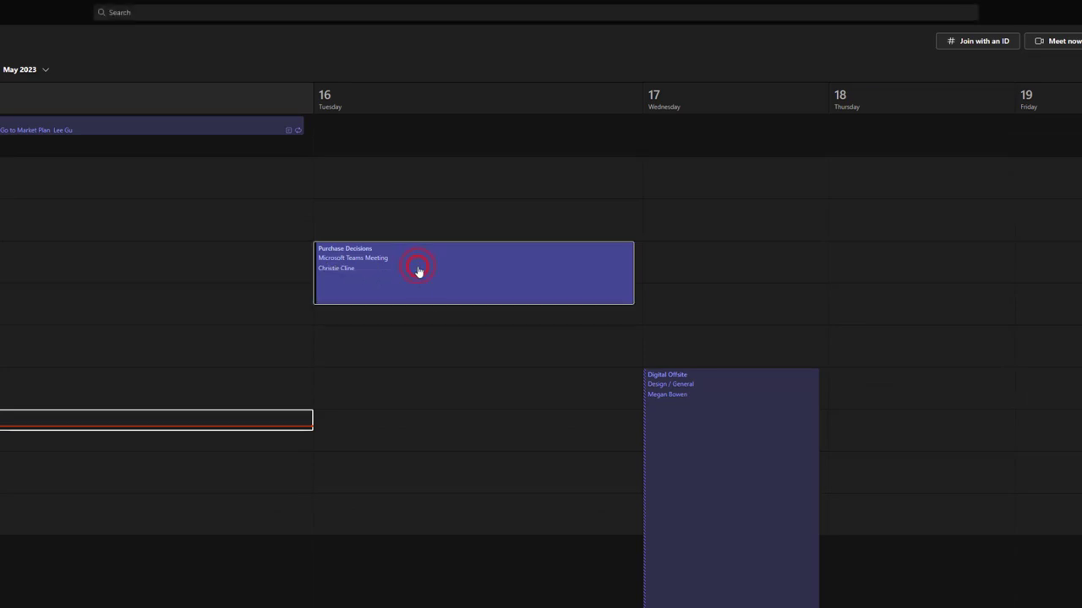
left_click(417, 269)
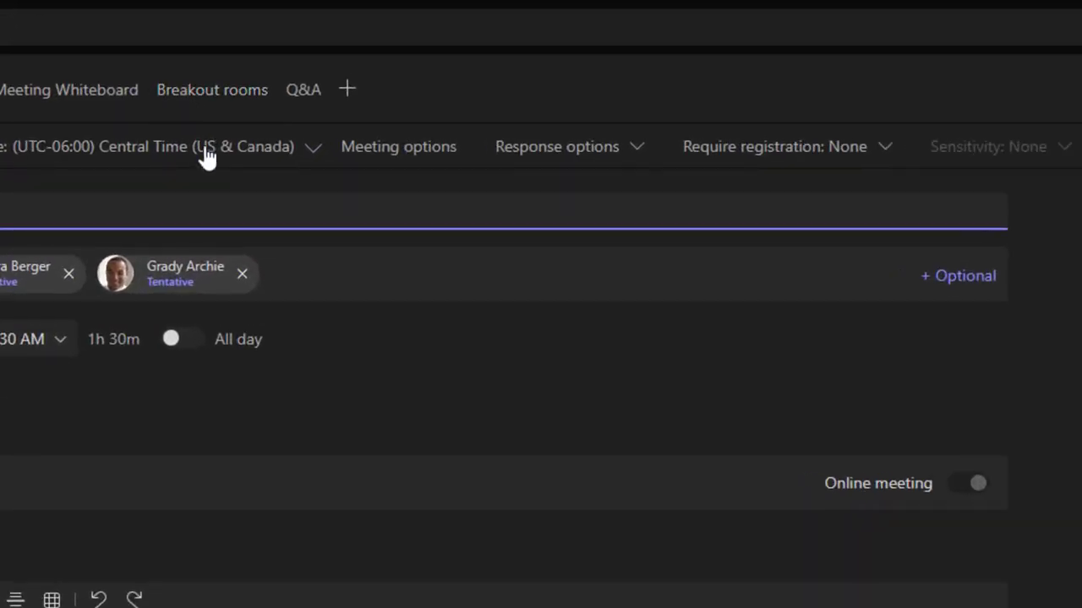
left_click(195, 91)
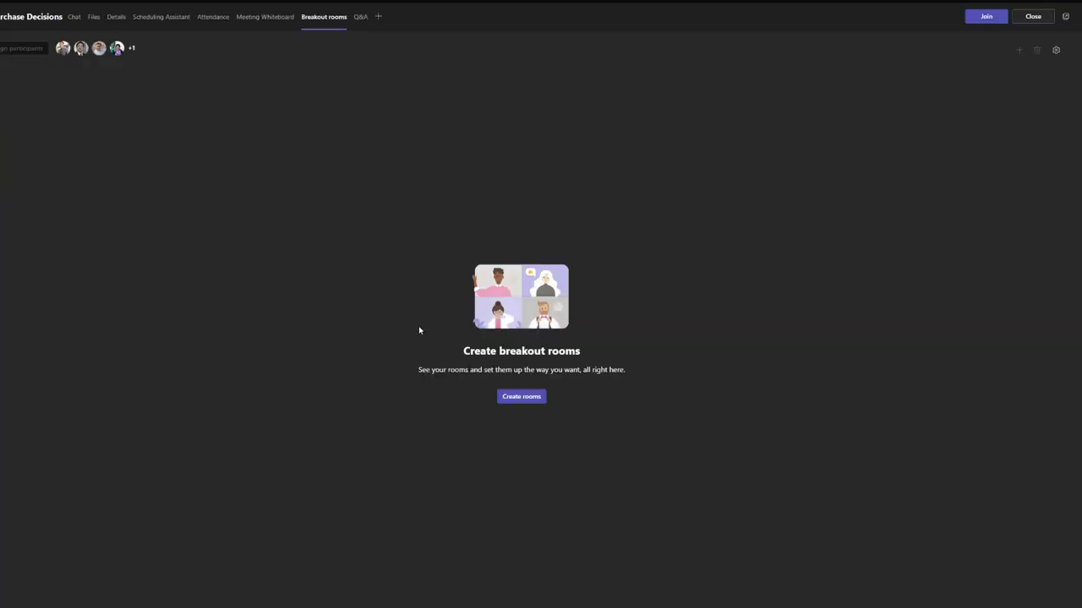
Create 2 breakout rooms for the meeting.
left_click(521, 396)
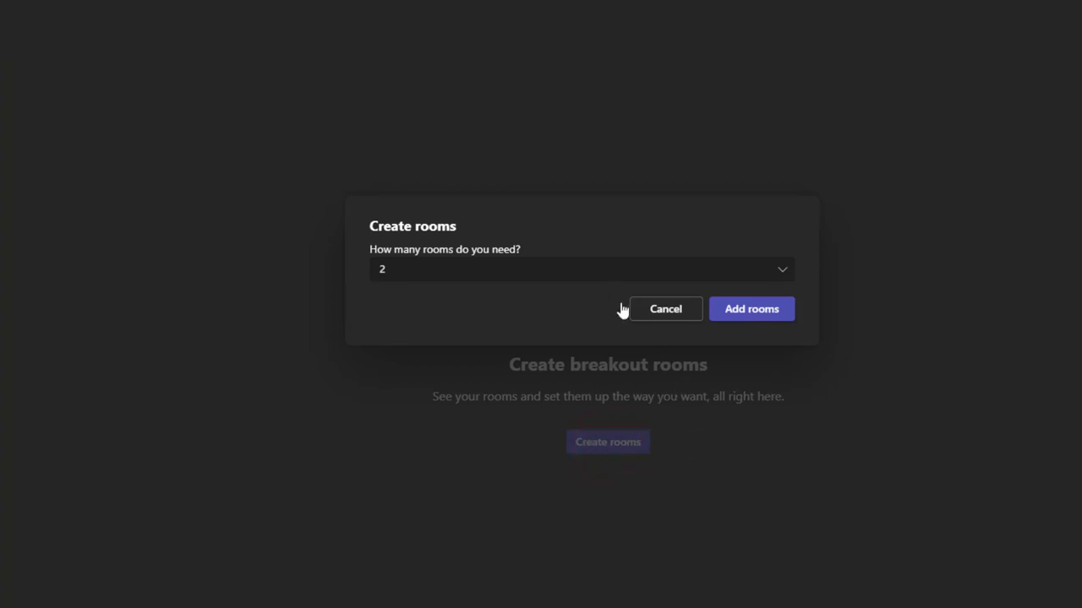
left_click(569, 270)
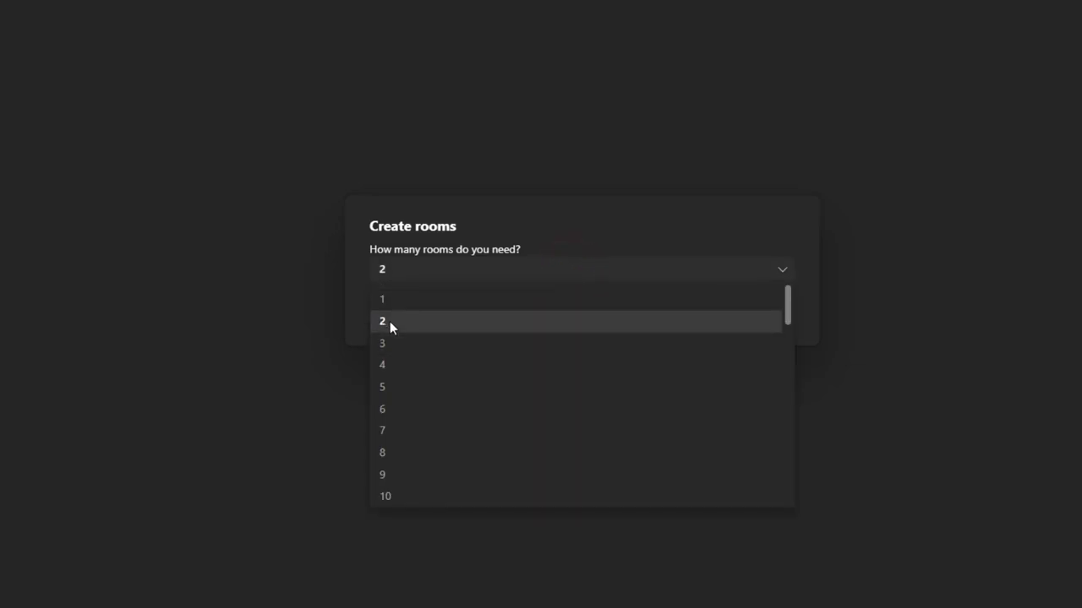
scroll(414, 394, "down", 10)
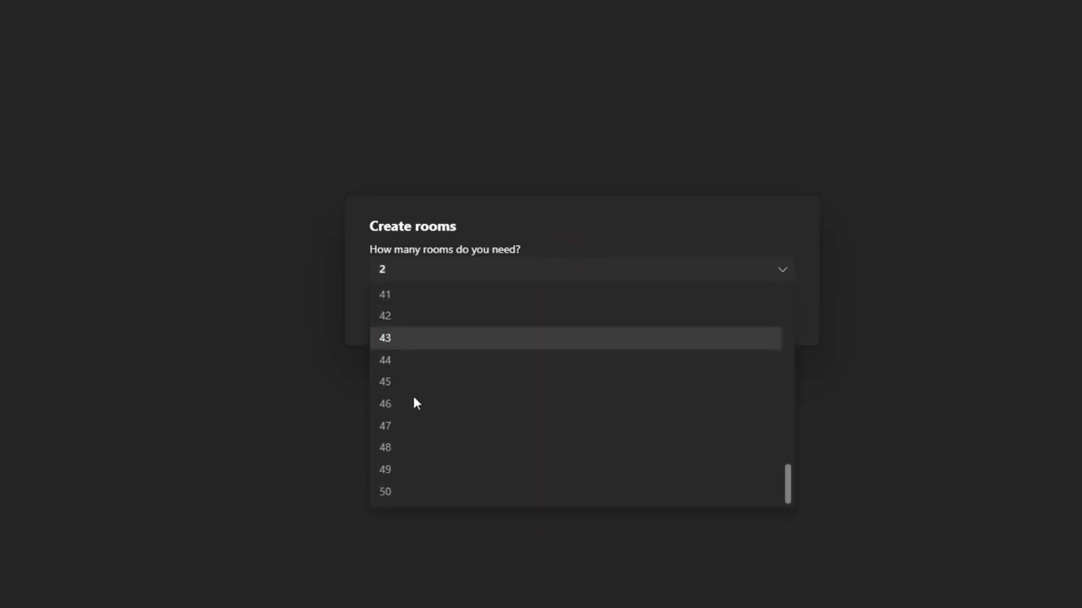
scroll(405, 460, "up", 10)
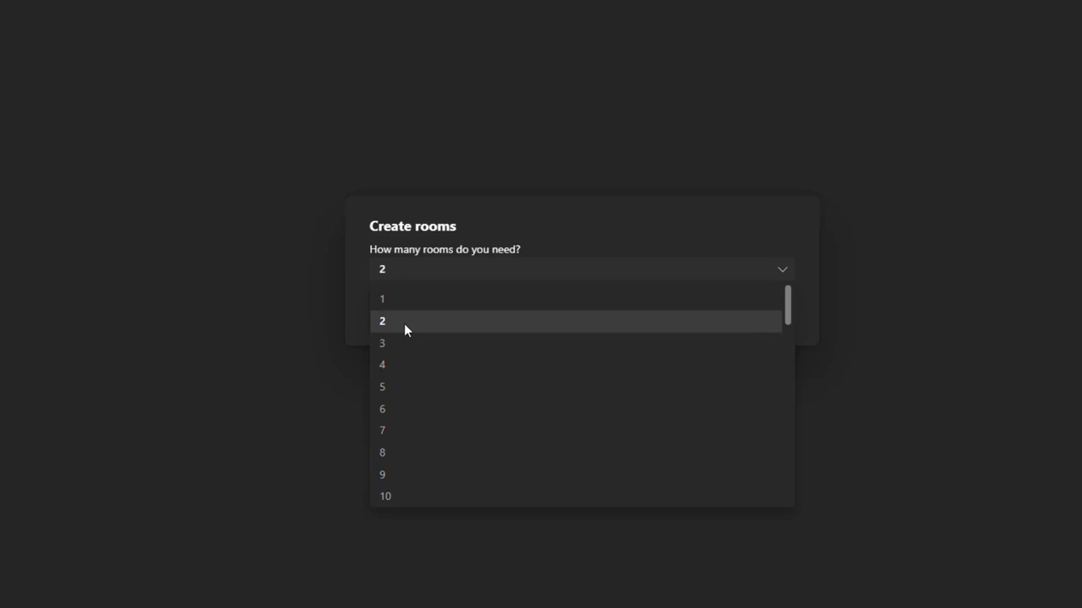
scroll(428, 364, "down", 10)
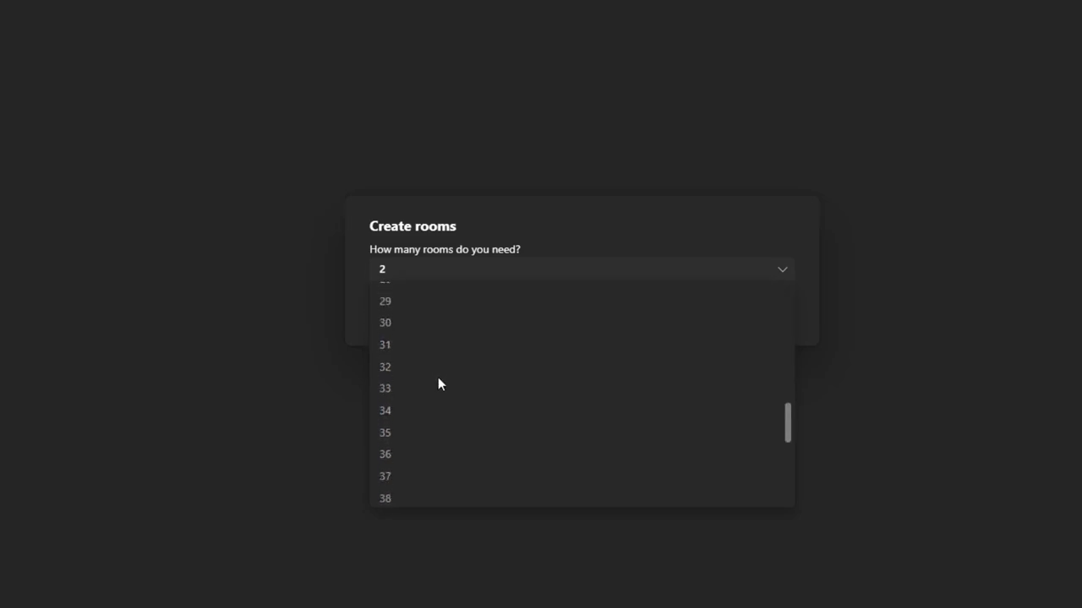
scroll(403, 463, "up", 10)
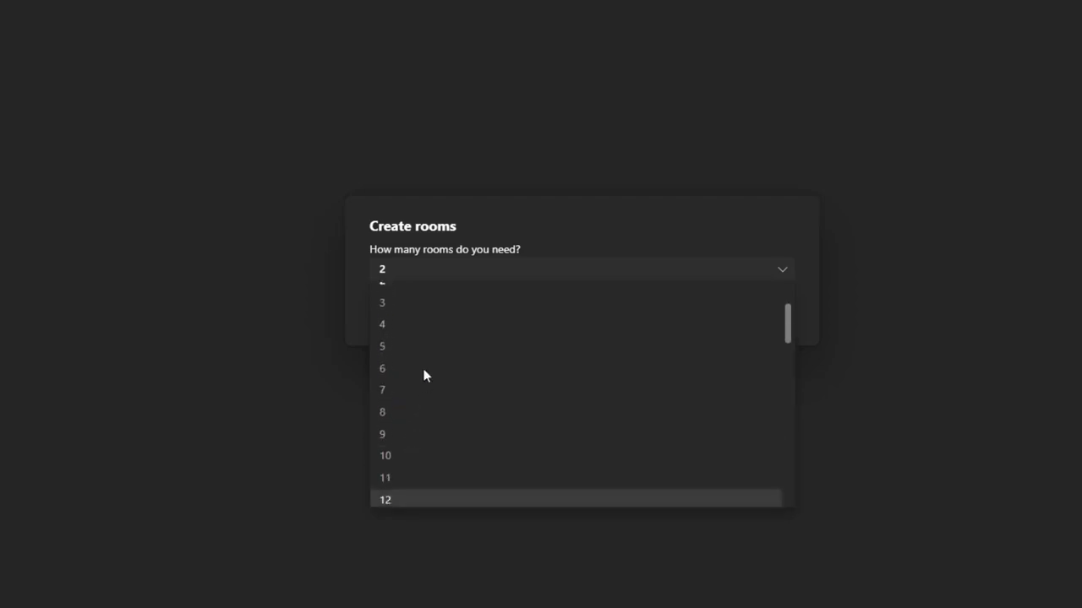
left_click(402, 325)
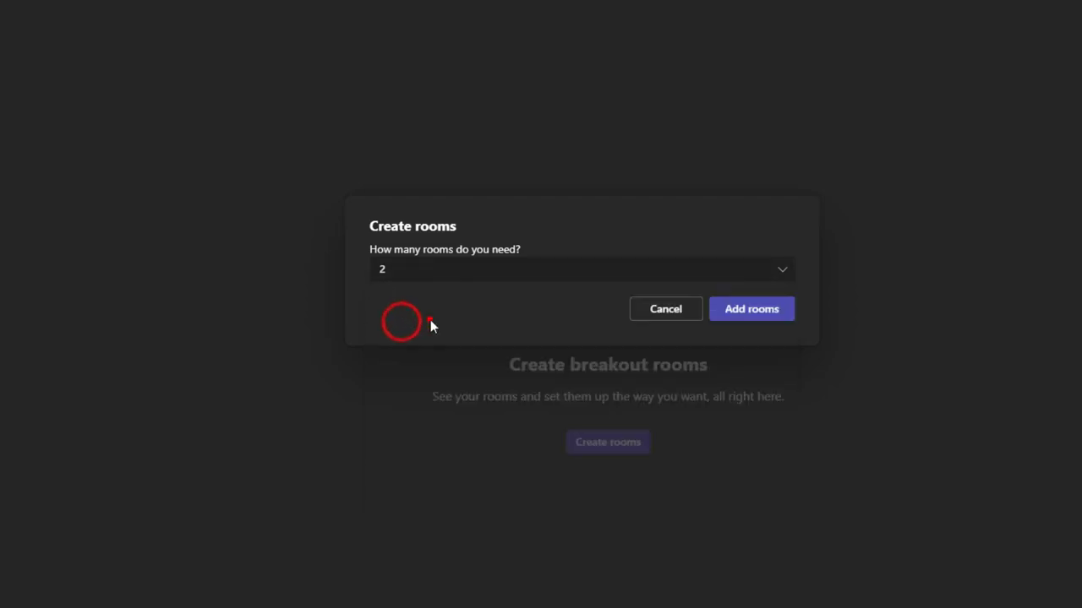
left_click(749, 314)
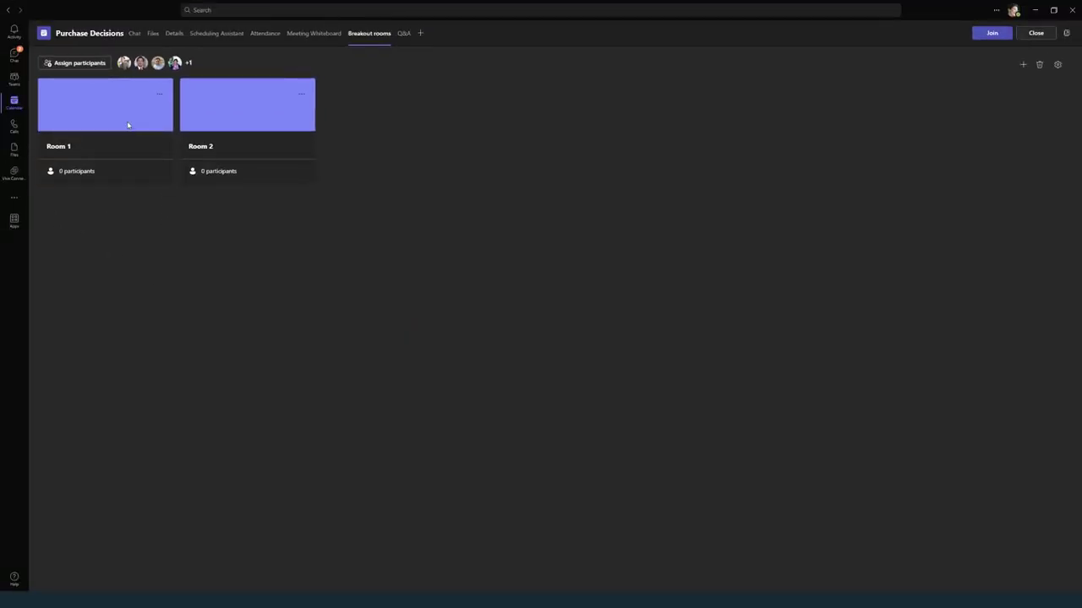
Rename the breakout room Room 1 as Inside Sales.
left_click(128, 123)
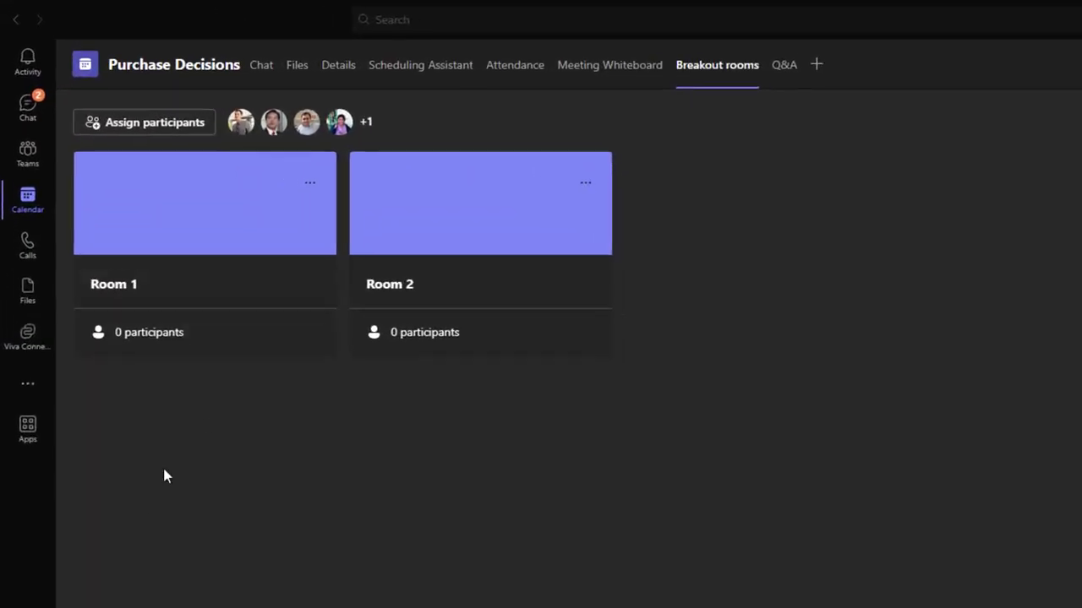
left_click(69, 253)
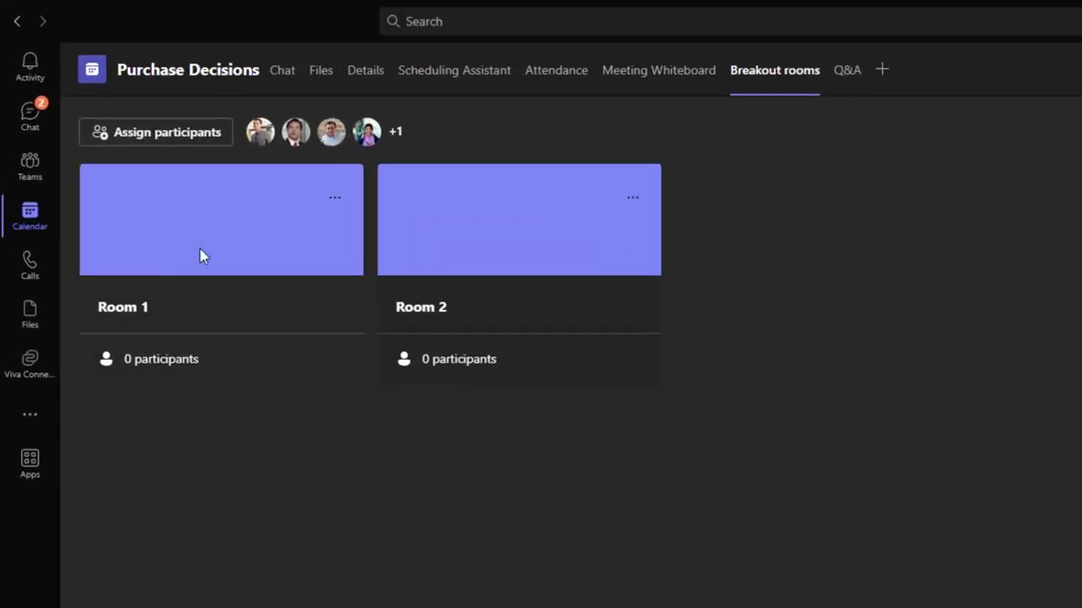
left_click(335, 201)
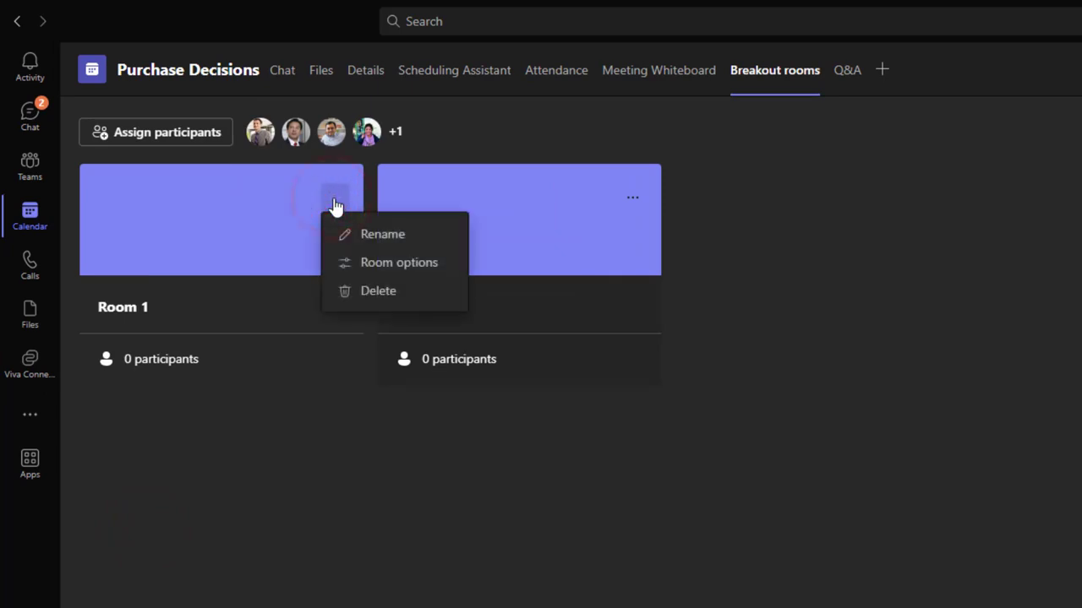
left_click(403, 238)
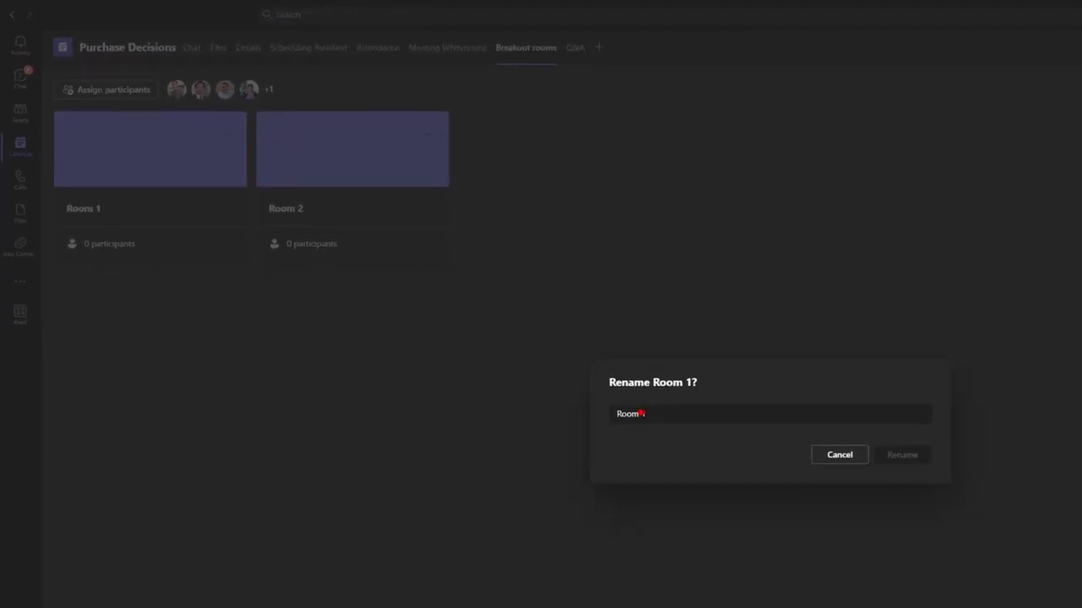
triple_click(640, 413)
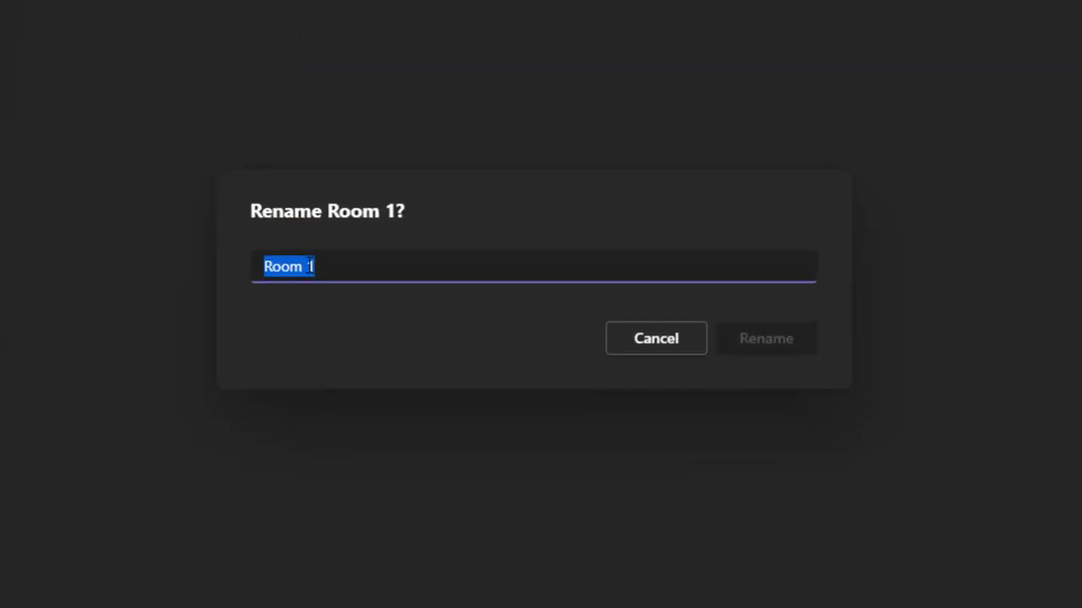
type("Inside Sales")
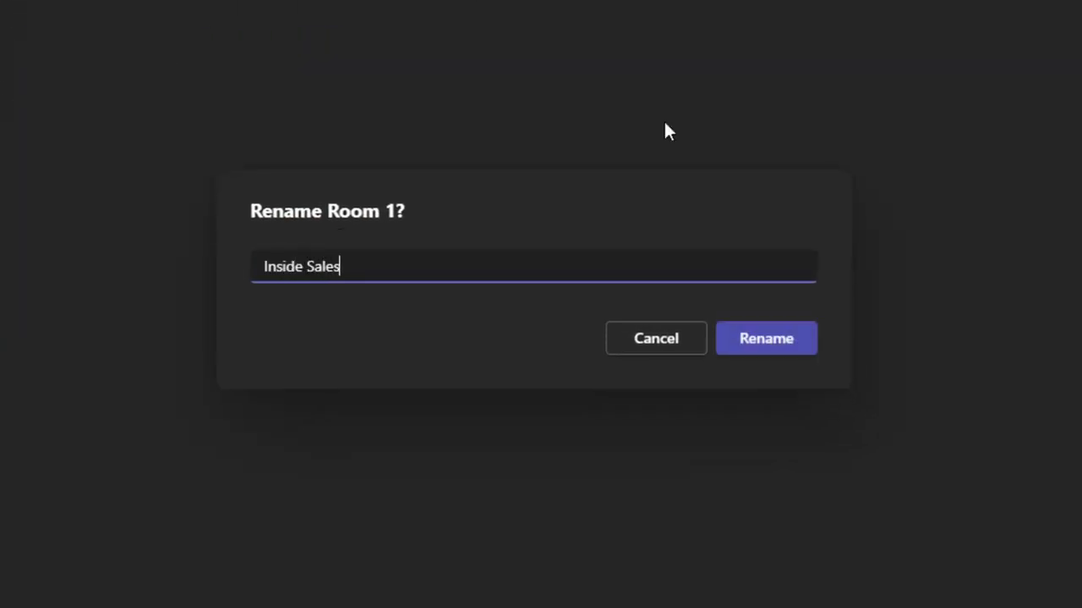
left_click(757, 346)
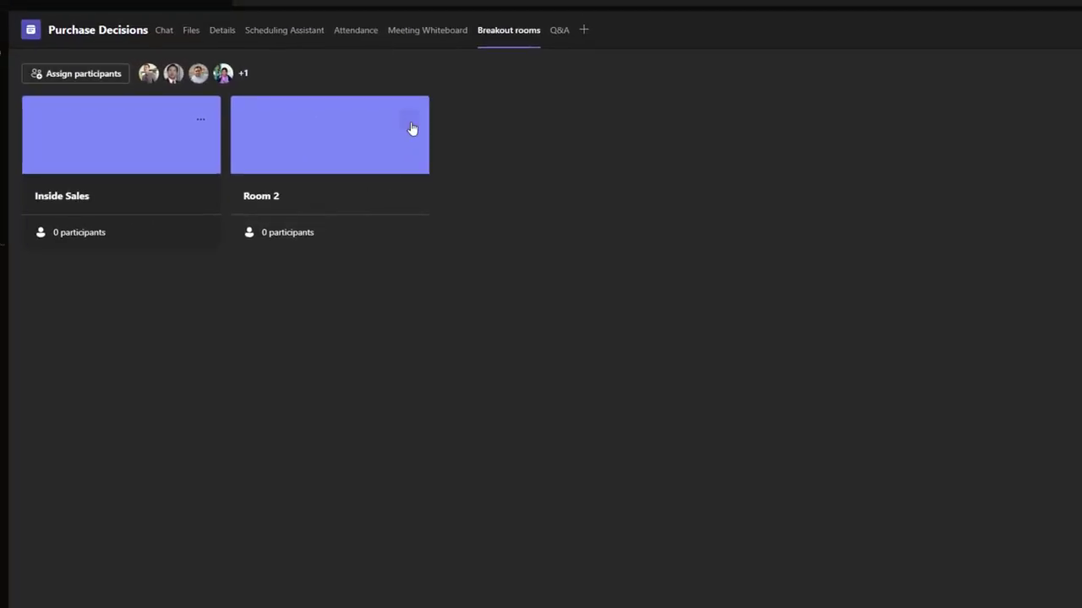
Rename the breakout room Room 2 as Outside Sales.
left_click(410, 124)
left_click(423, 143)
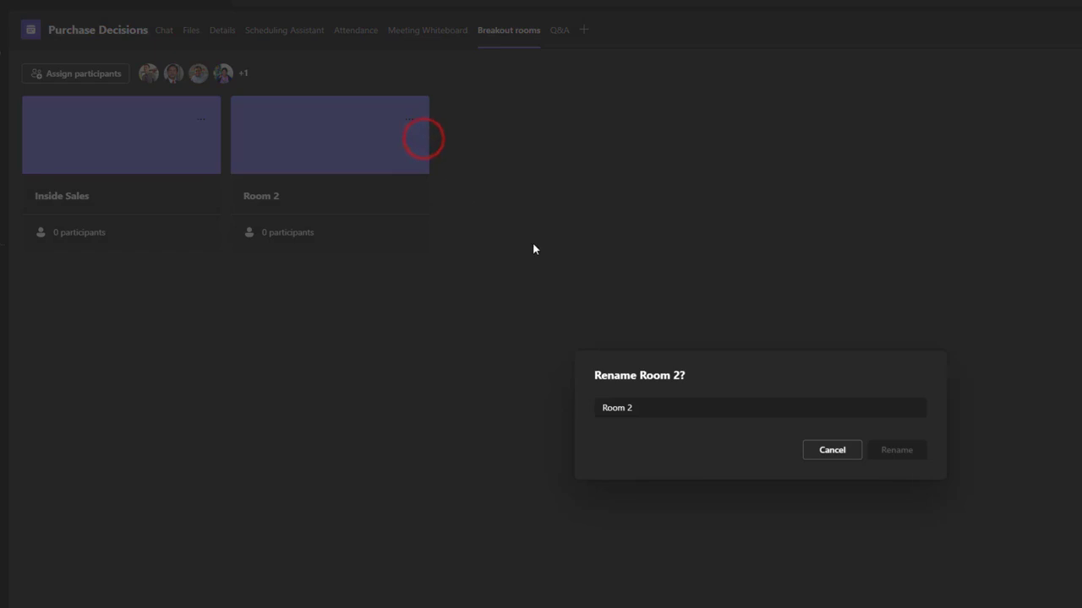
left_click_drag(640, 410, 437, 383)
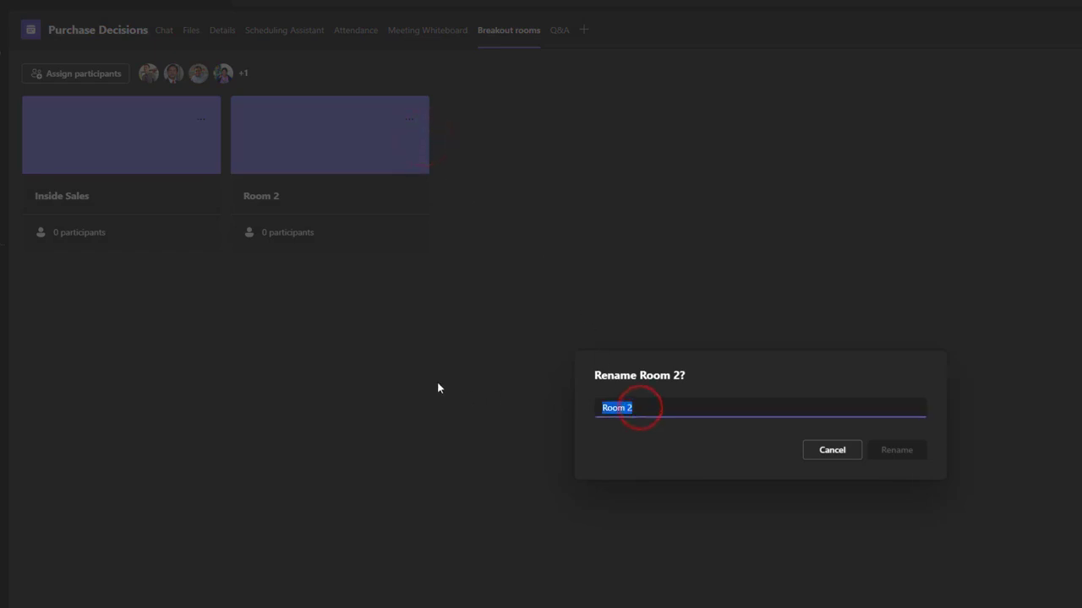
type("Outside Sales")
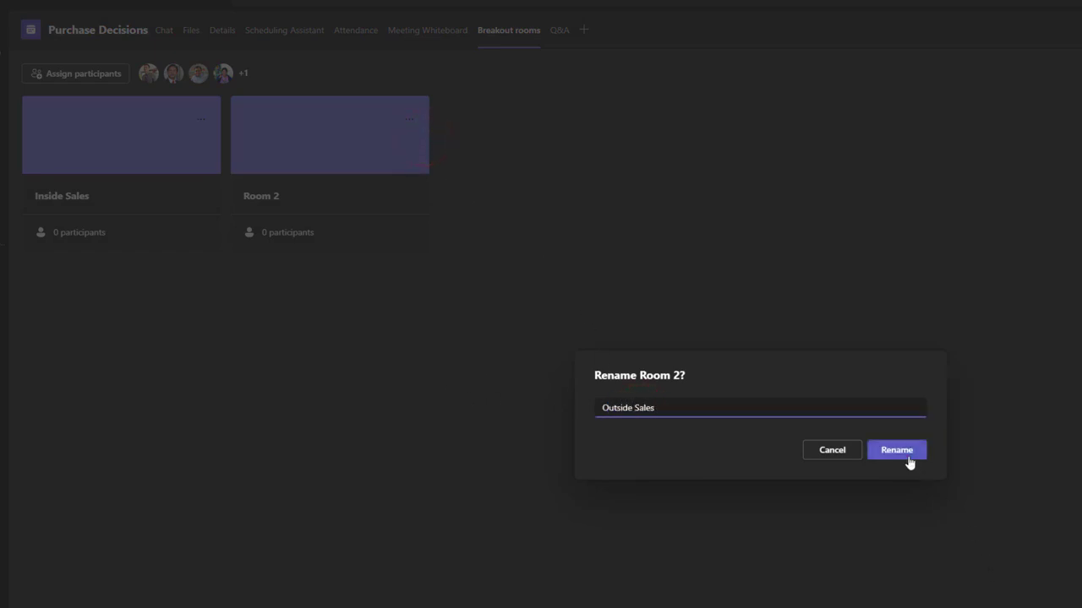
left_click(907, 456)
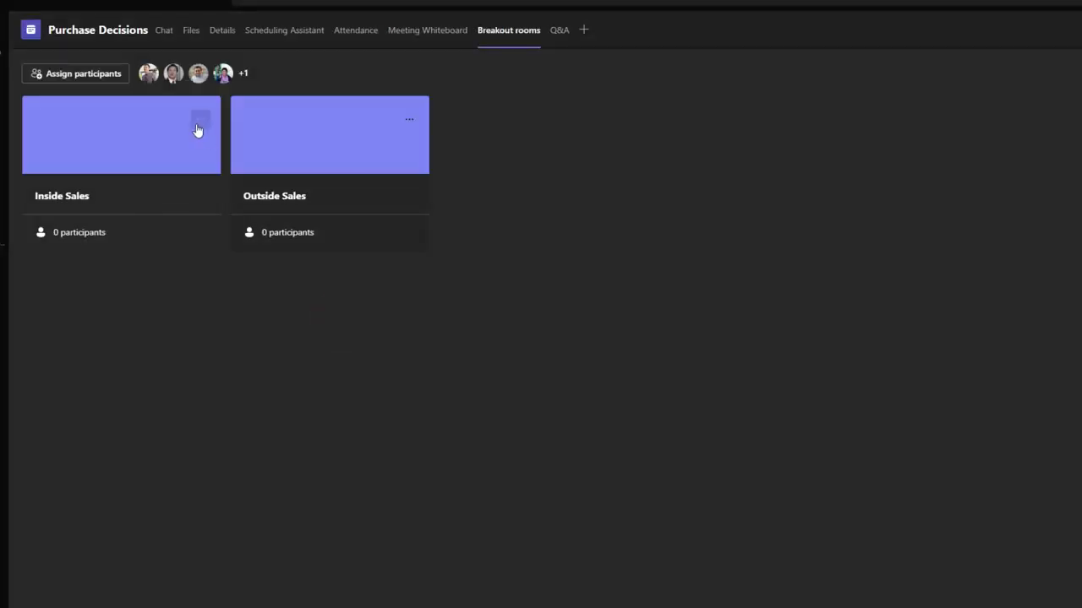
Choose manual participant assignment, giving the first, third and fourth people Inside Sales and the second and fifth Outside Sales.
left_click(73, 81)
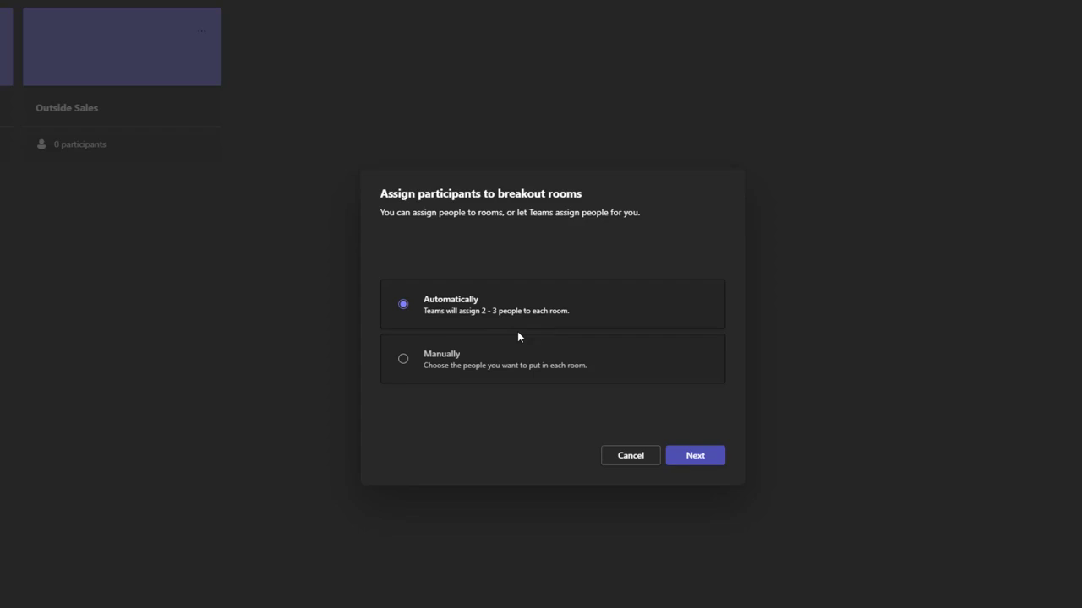
left_click(404, 362)
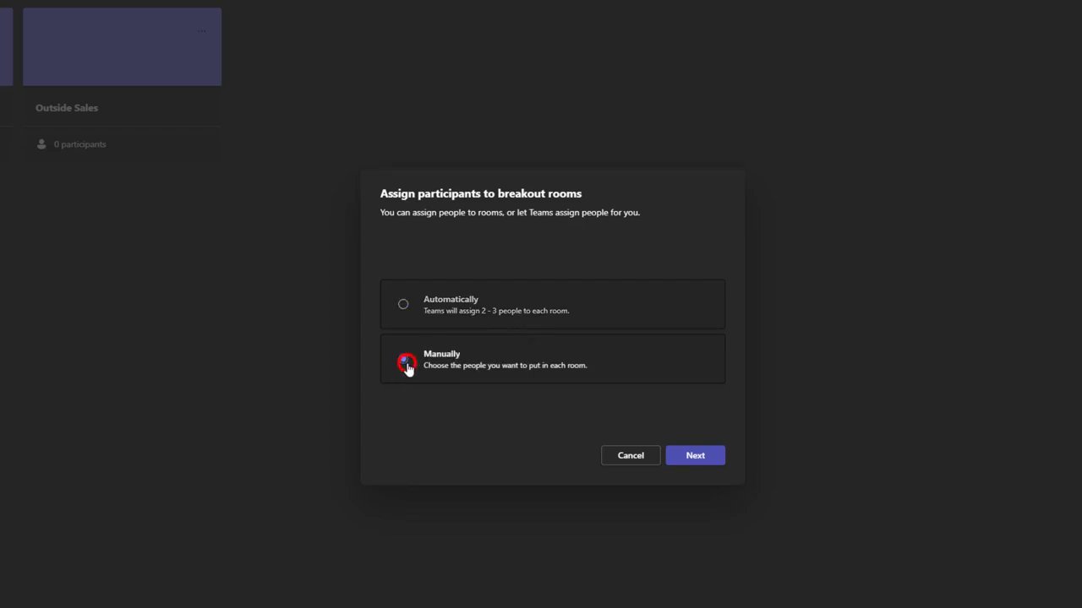
left_click(695, 456)
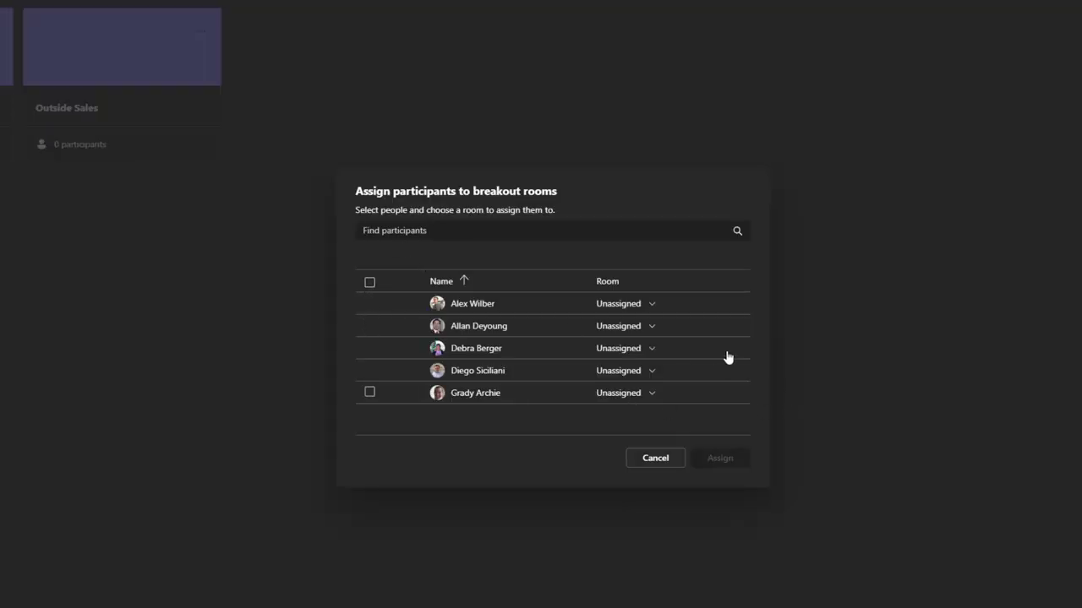
left_click(618, 306)
left_click(630, 348)
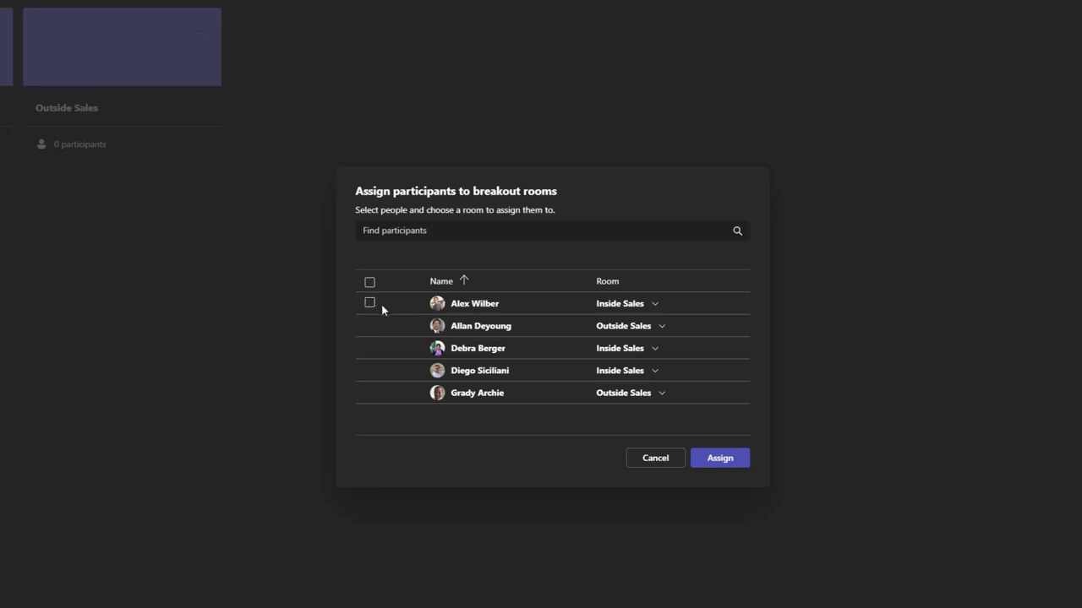
Bulk-assign the third and fourth participants to Inside Sales and apply all the room assignments.
left_click(369, 305)
left_click(370, 325)
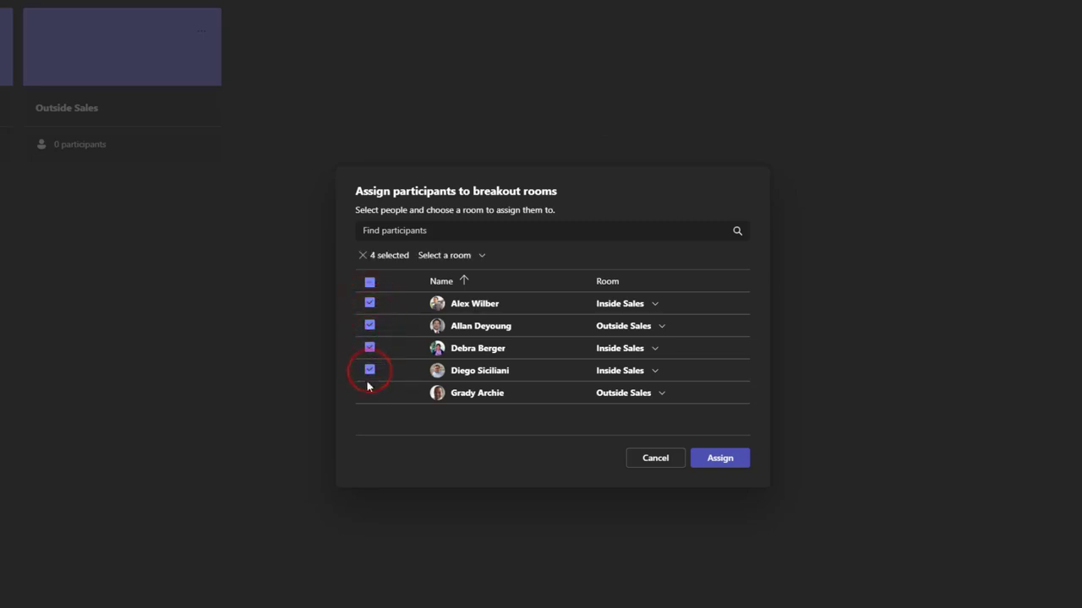
left_click(369, 303)
left_click(377, 328)
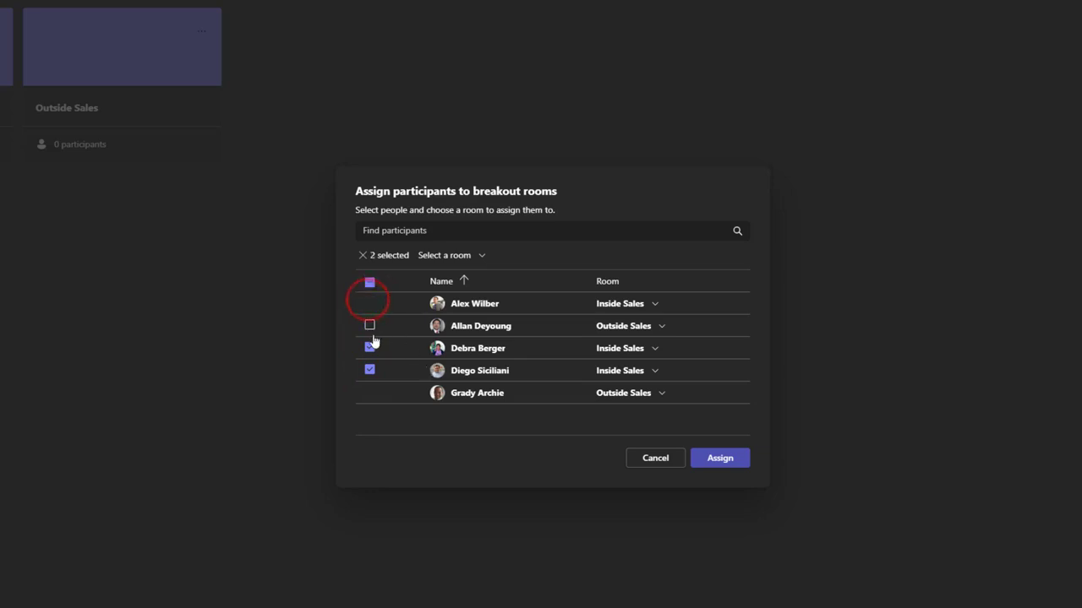
left_click(475, 259)
left_click(446, 302)
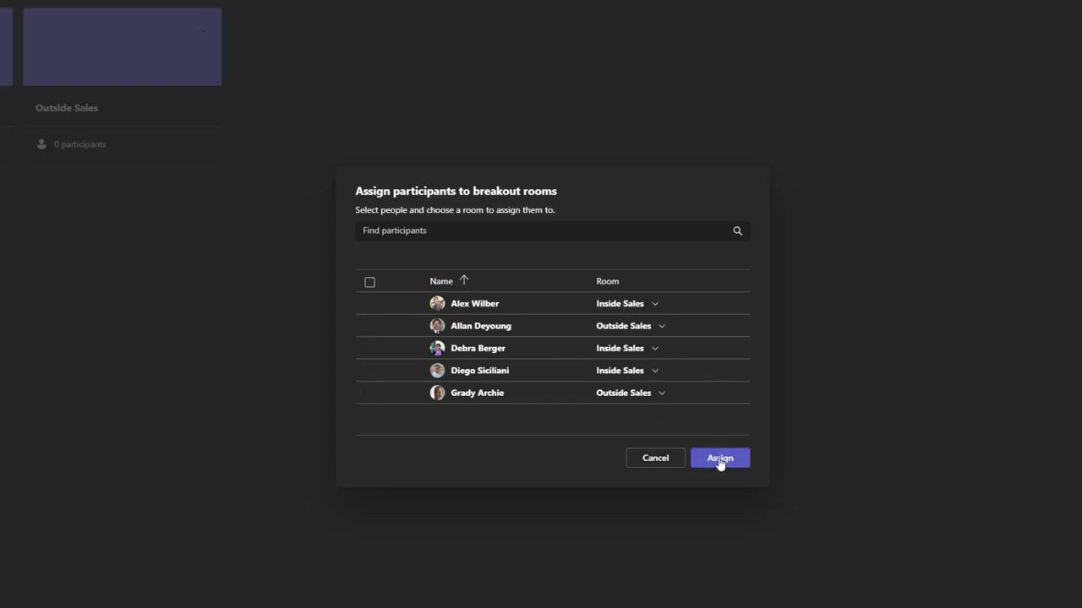
left_click(414, 231)
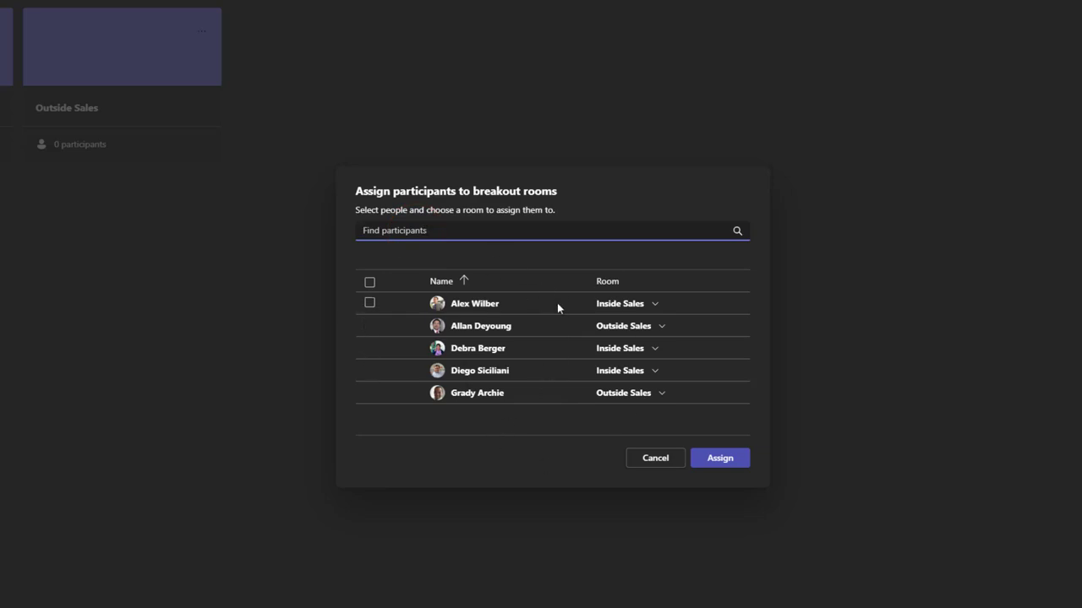
left_click(724, 462)
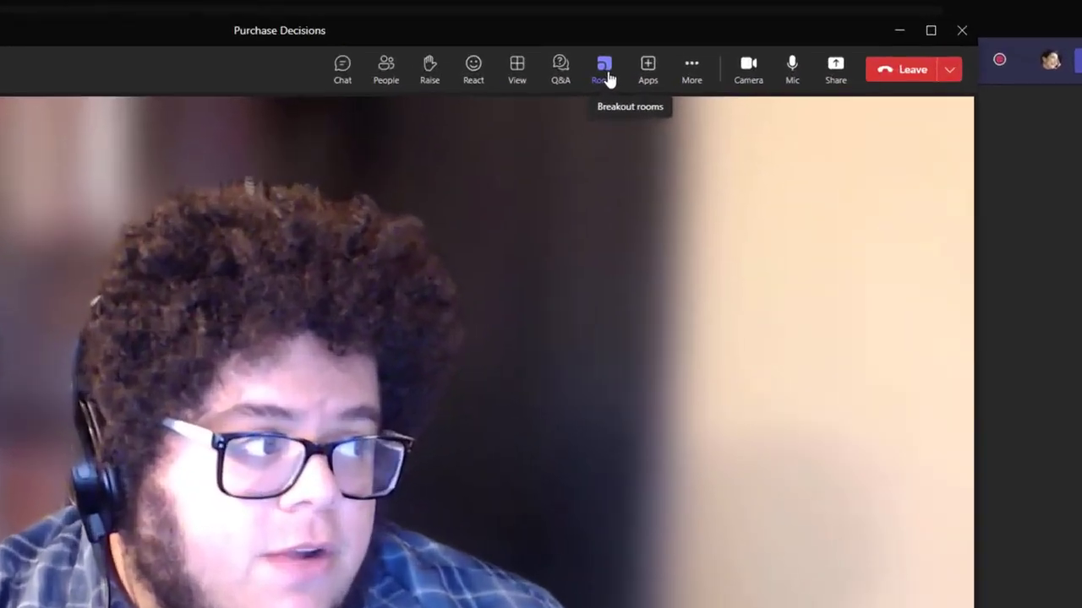
Open the breakout rooms in the running meeting and expand the participant lists of Inside Sales and Outside Sales.
left_click(717, 42)
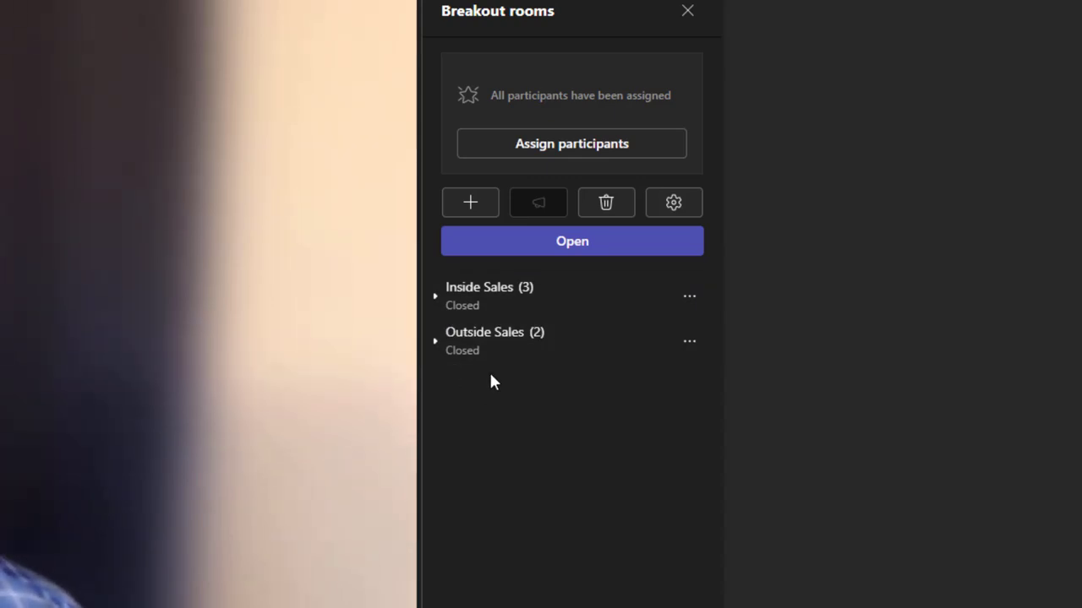
left_click(553, 244)
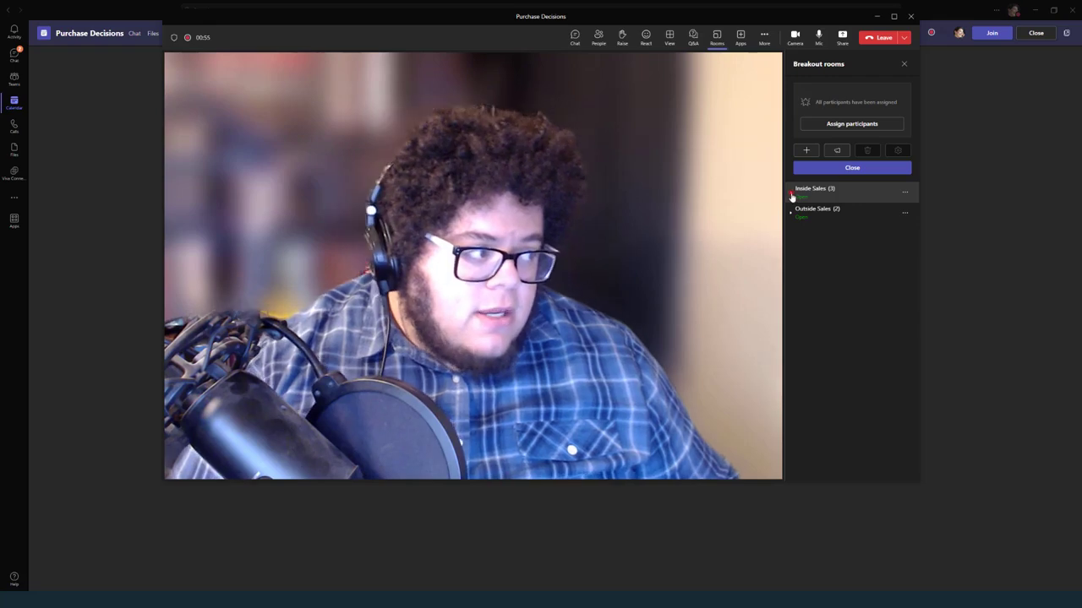
left_click(792, 193)
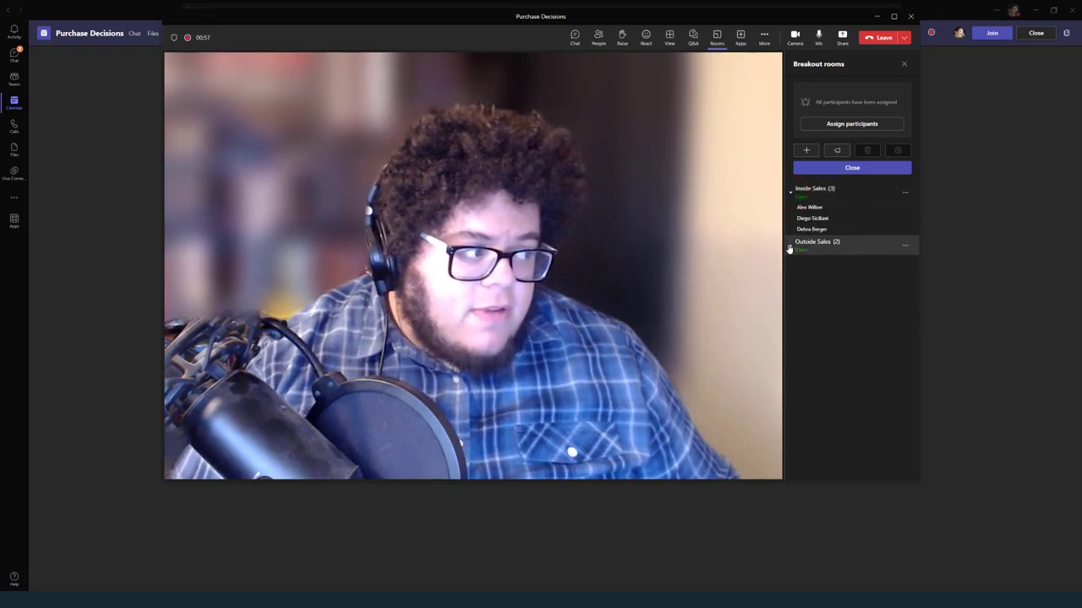
left_click(790, 245)
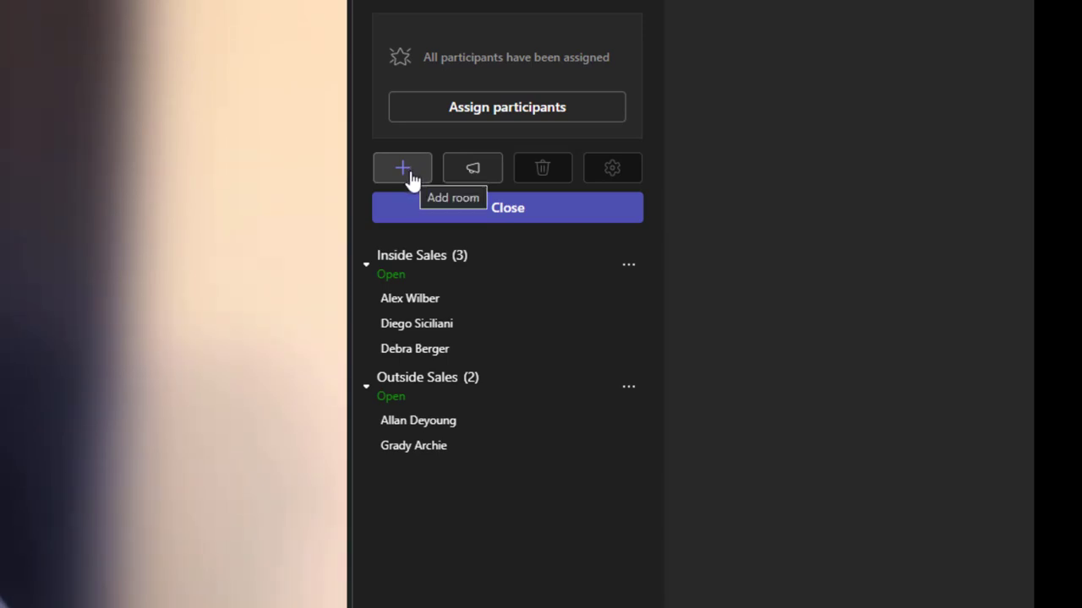
Send the announcement "Hey 5 more minutes!" to the breakout rooms and close the rooms.
left_click(472, 175)
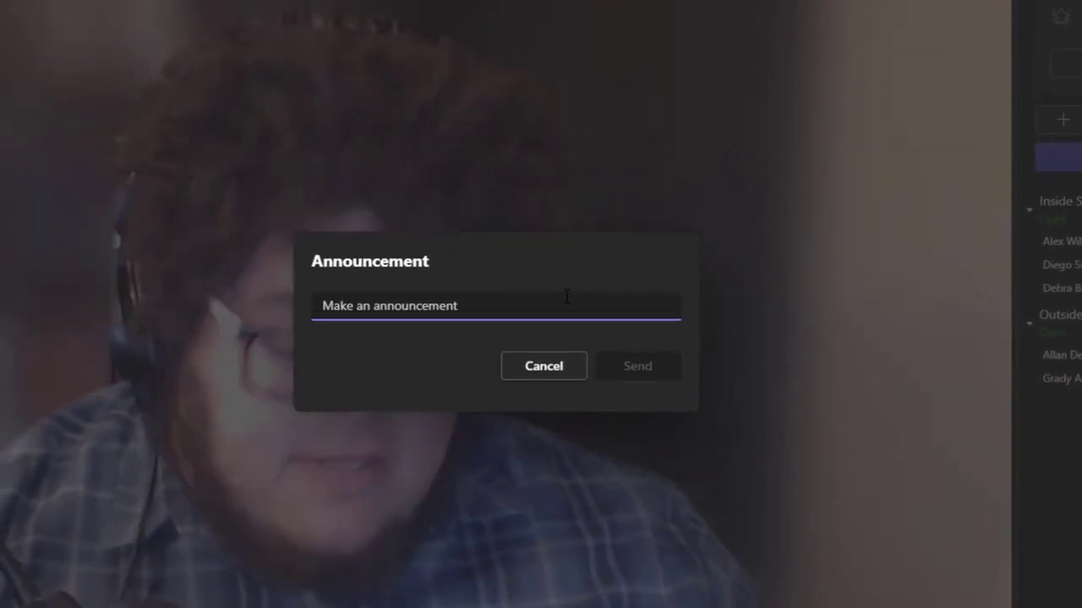
type("Hey 5 more minutes!")
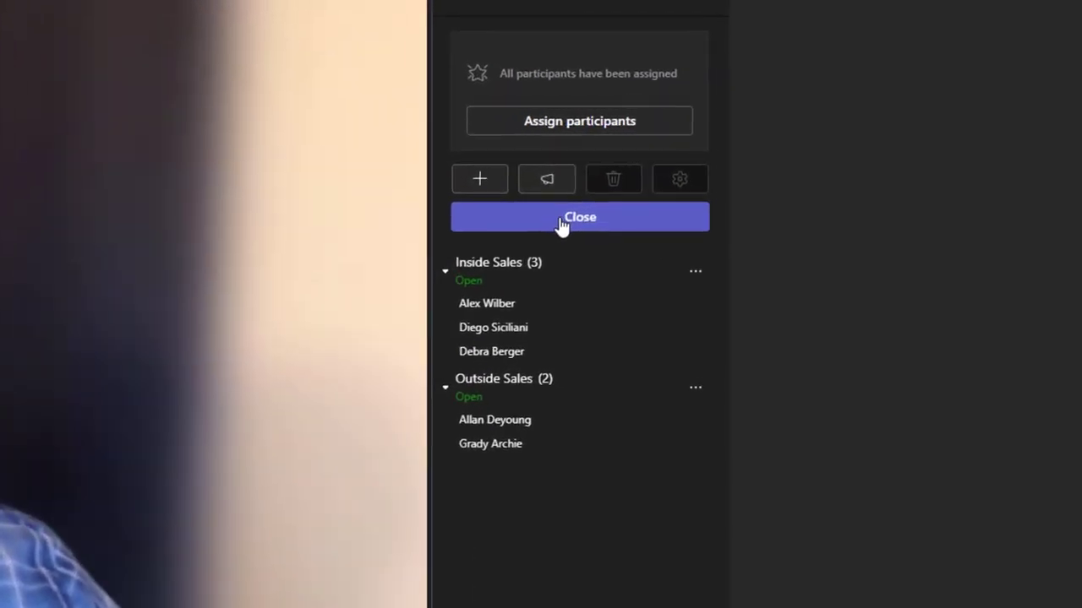
left_click(720, 191)
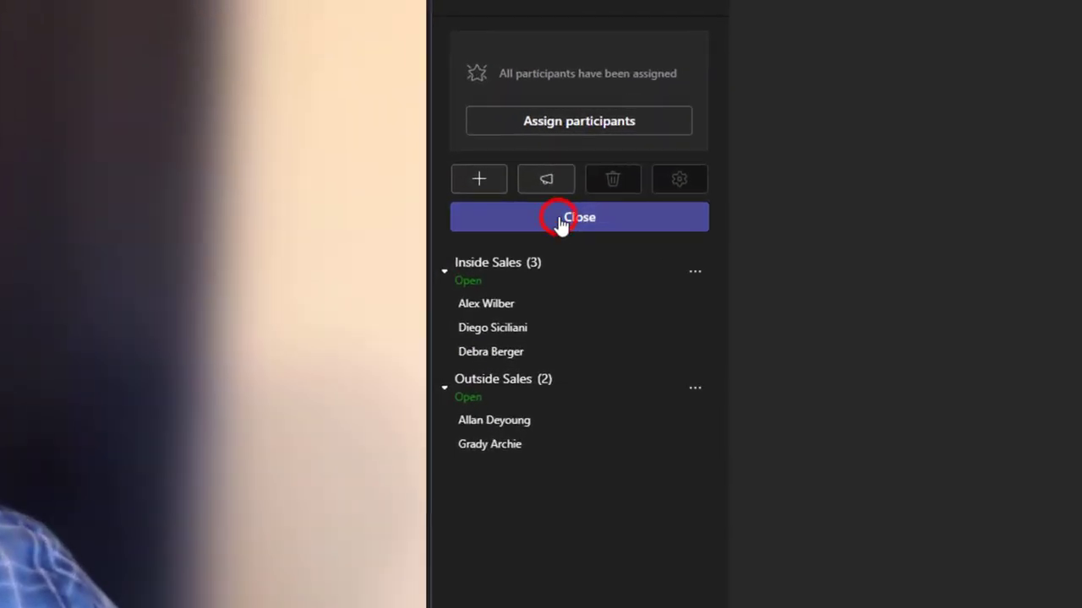